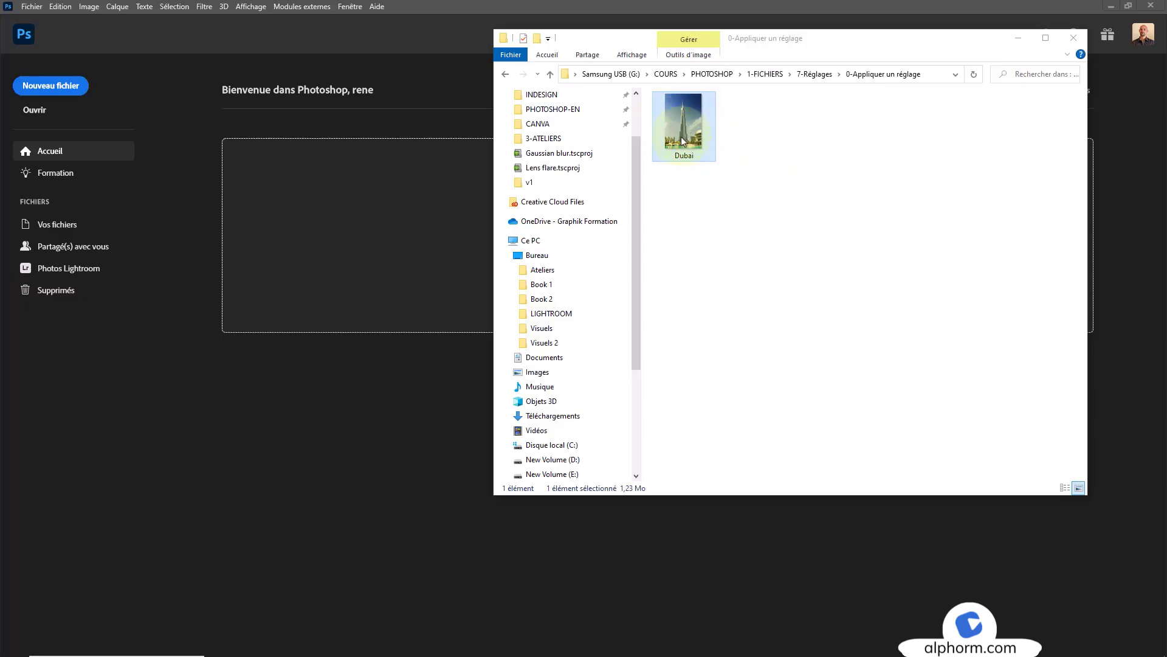
- Drop Dubai.jpg from File Explorer onto Photoshop's home screen to open it
{"action": "left_click_drag", "start_coordinate": [681, 140], "coordinate": [321, 229]}
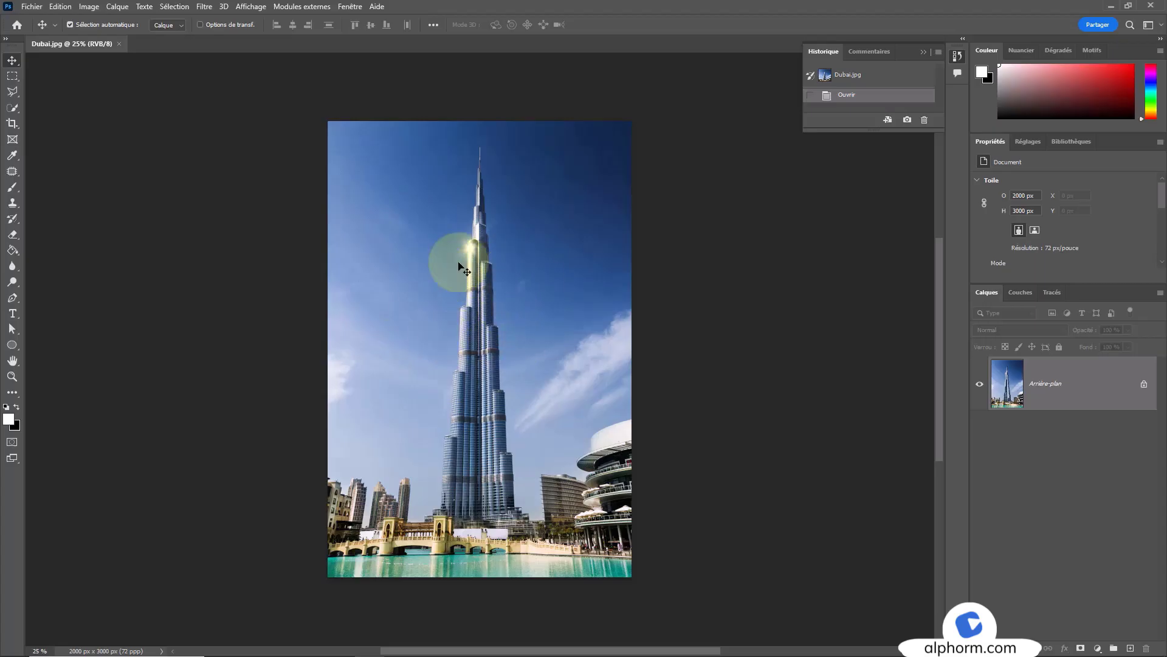
- Select the sky with Sélection > Ciel and paste it onto a new layer, Calque 1
{"action": "left_click", "coordinate": [174, 6]}
{"action": "left_click", "coordinate": [178, 160]}
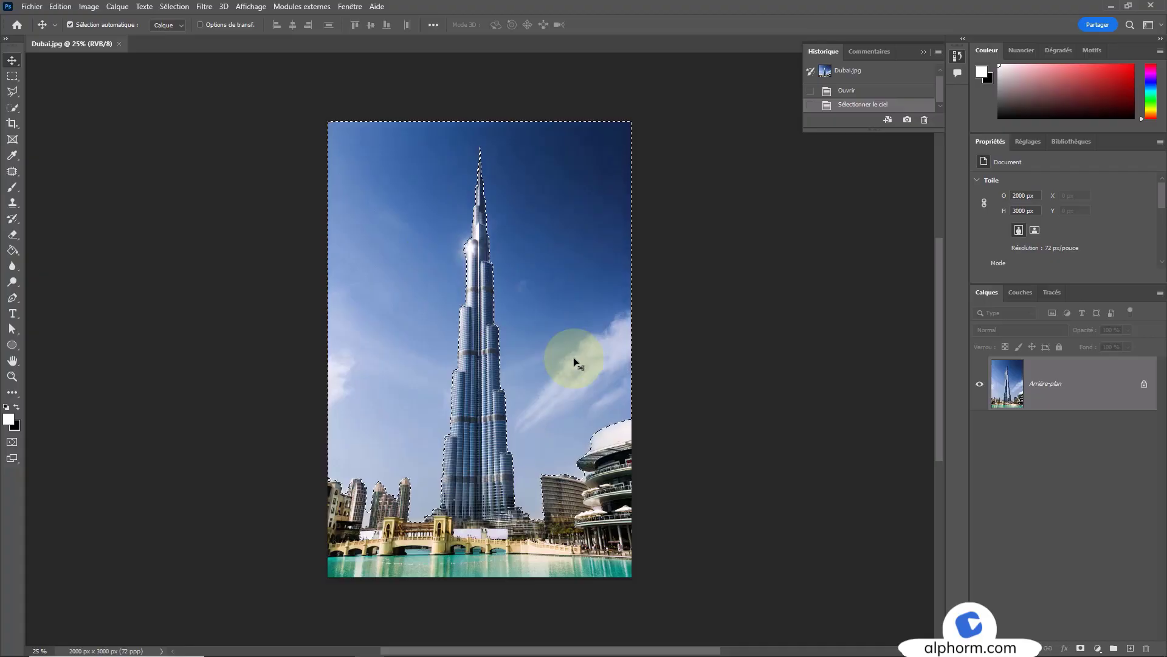
{"action": "key", "text": "ctrl"}
{"action": "key", "text": "ctrl+v"}
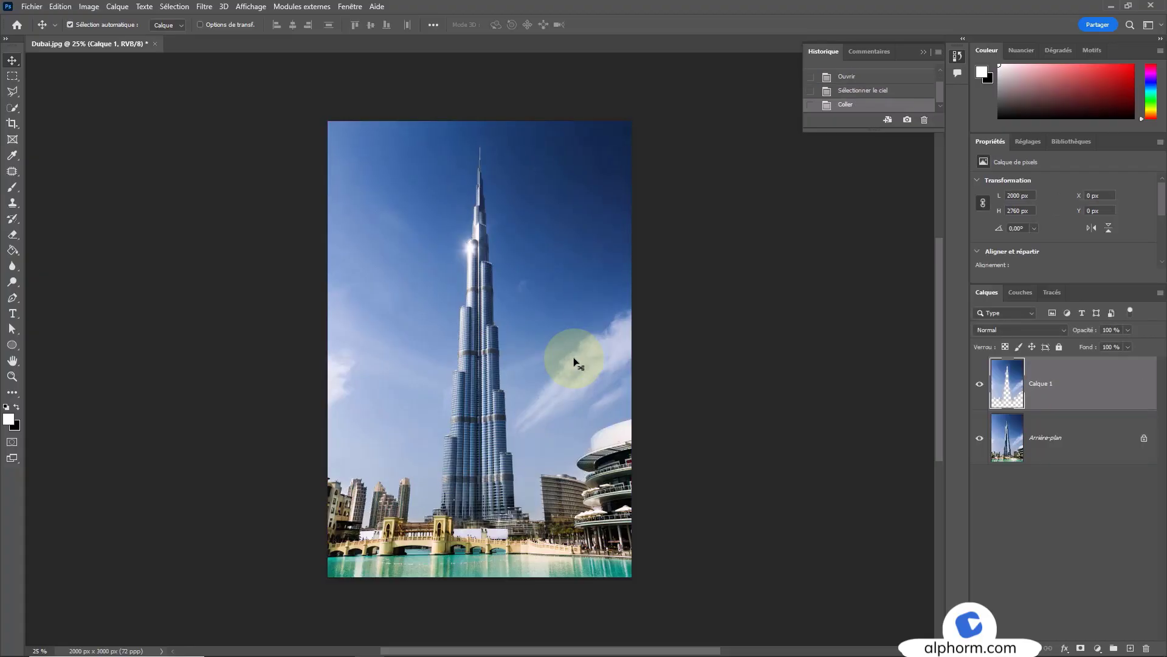
- Hide and reshow the Arrière-plan layer to check the sky layer
{"action": "left_click", "coordinate": [979, 445]}
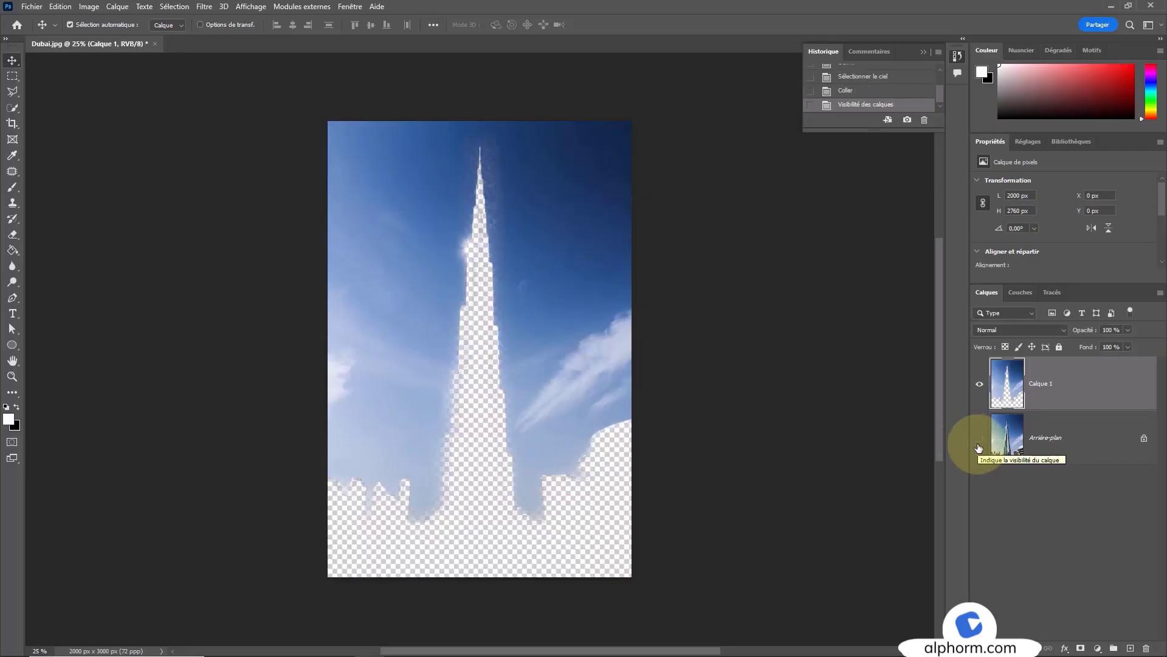
{"action": "left_click", "coordinate": [979, 445]}
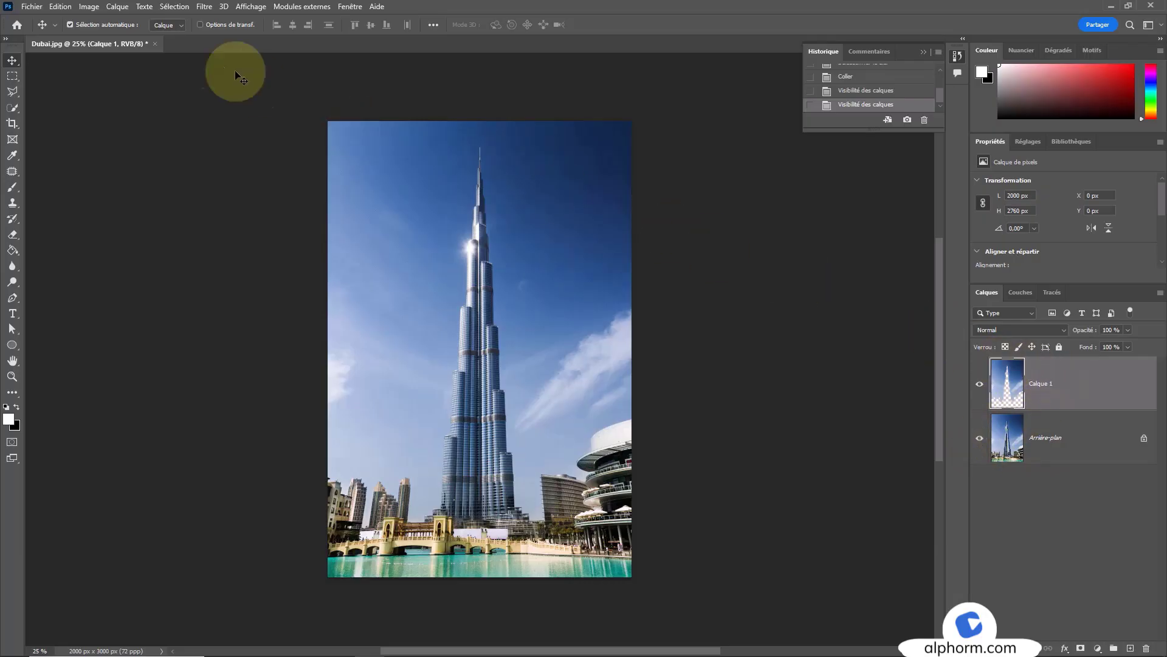
{"action": "left_click", "coordinate": [90, 7]}
{"action": "mouse_move", "coordinate": [102, 38]}
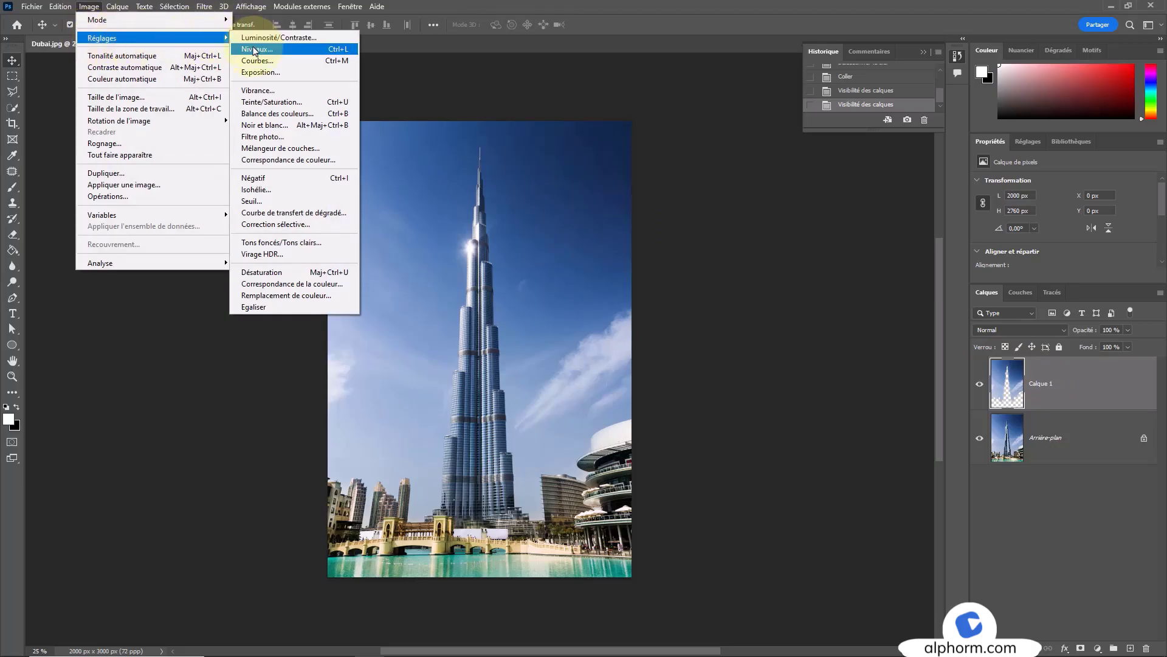
- Apply a Niveaux correction to Calque 1 with midtone input 0,89
{"action": "left_click", "coordinate": [283, 56]}
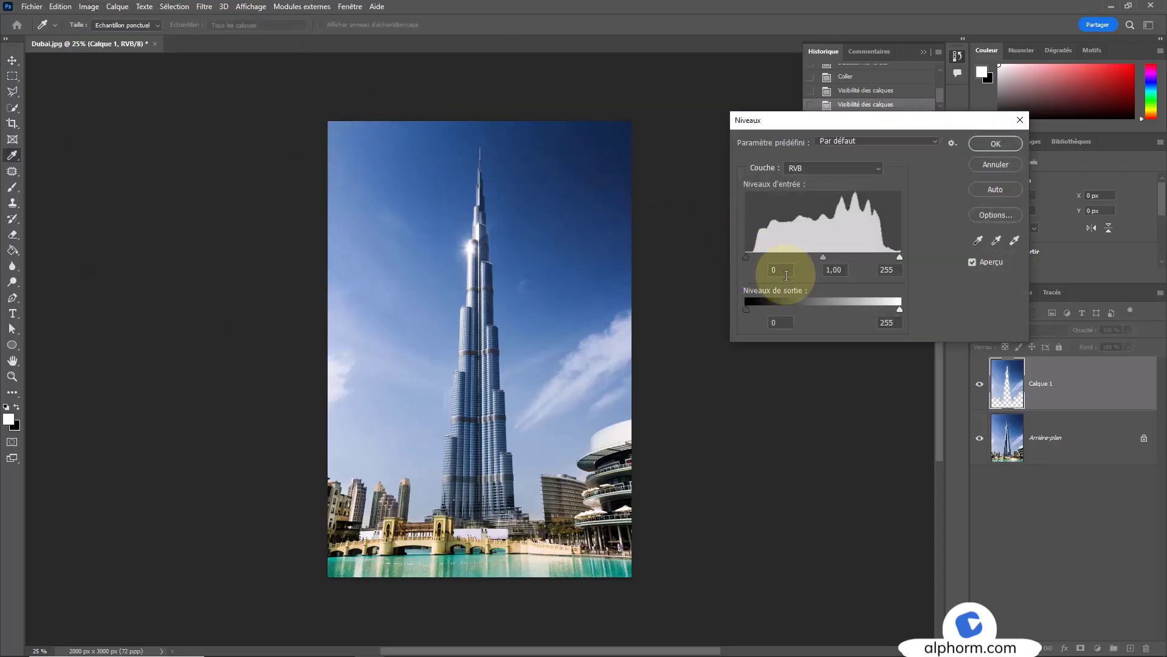
{"action": "mouse_move", "coordinate": [824, 257]}
{"action": "left_mouse_down"}
{"action": "mouse_move", "coordinate": [788, 257]}
{"action": "mouse_move", "coordinate": [845, 260]}
{"action": "left_mouse_up"}
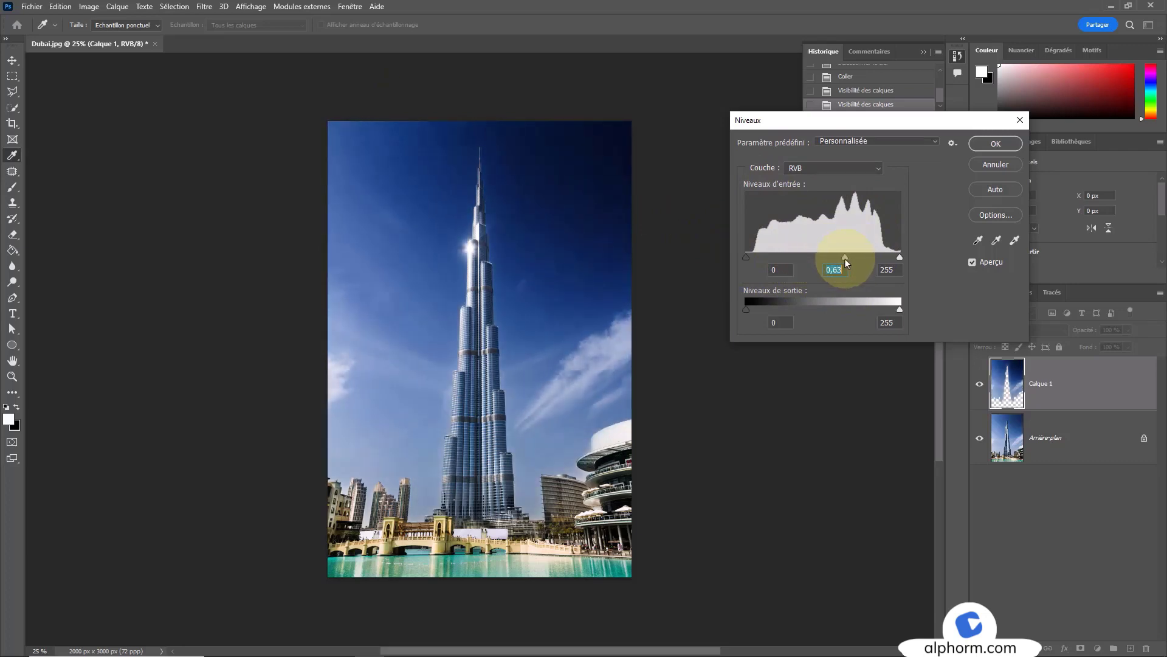
{"action": "left_click_drag", "start_coordinate": [845, 258], "coordinate": [827, 258]}
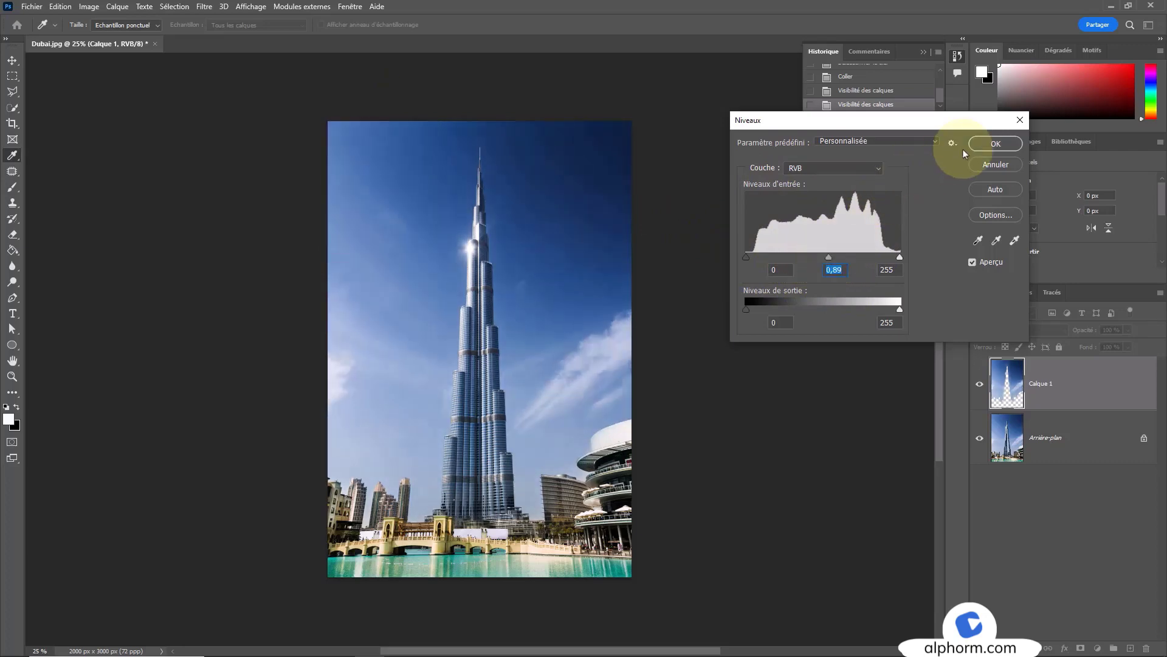
{"action": "left_click", "coordinate": [995, 143]}
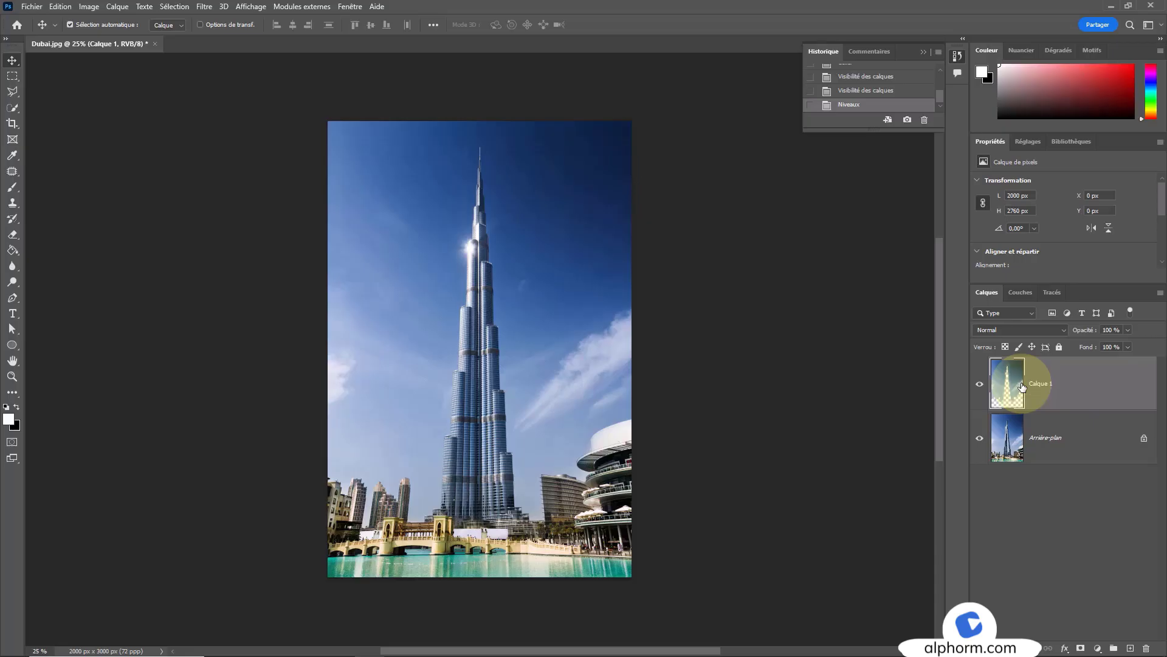
- Delete the Calque 1 sky layer and convert Arrière-plan into a smart object, Calque 0
{"action": "left_click", "coordinate": [89, 8]}
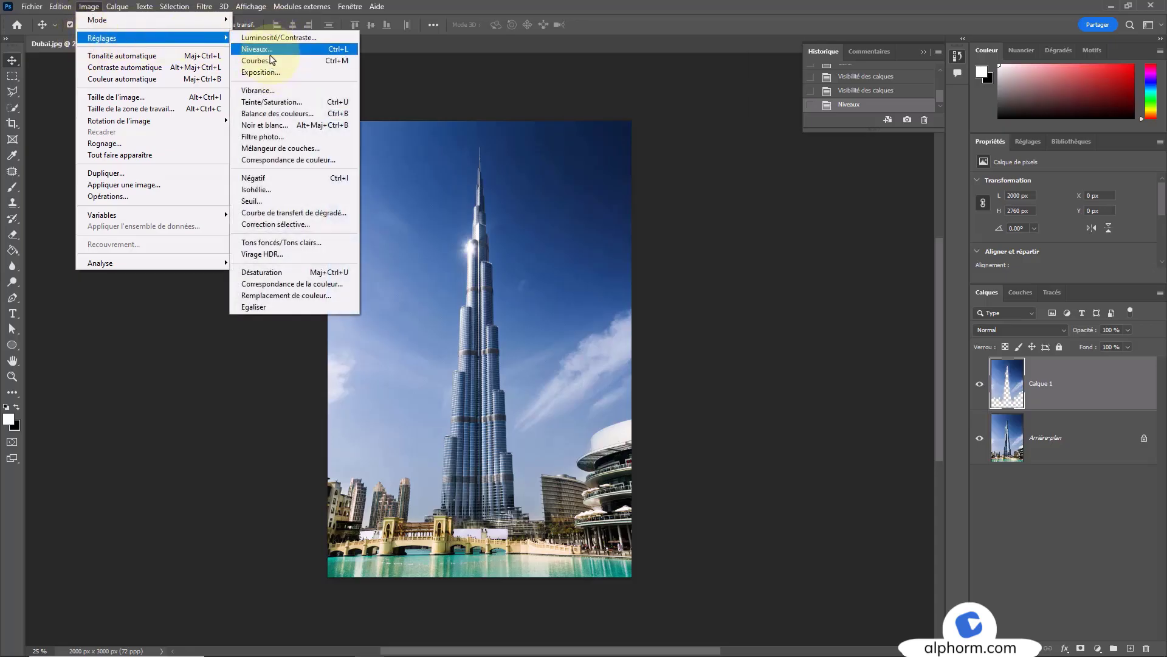
{"action": "left_click", "coordinate": [585, 280]}
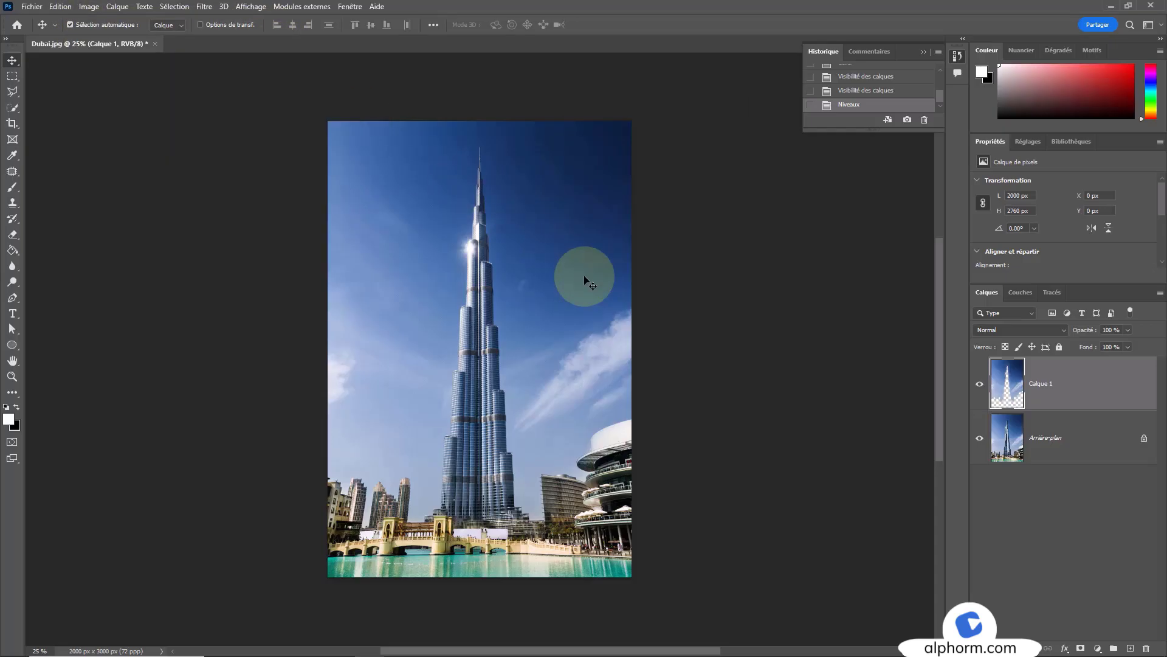
{"action": "key", "text": "Delete"}
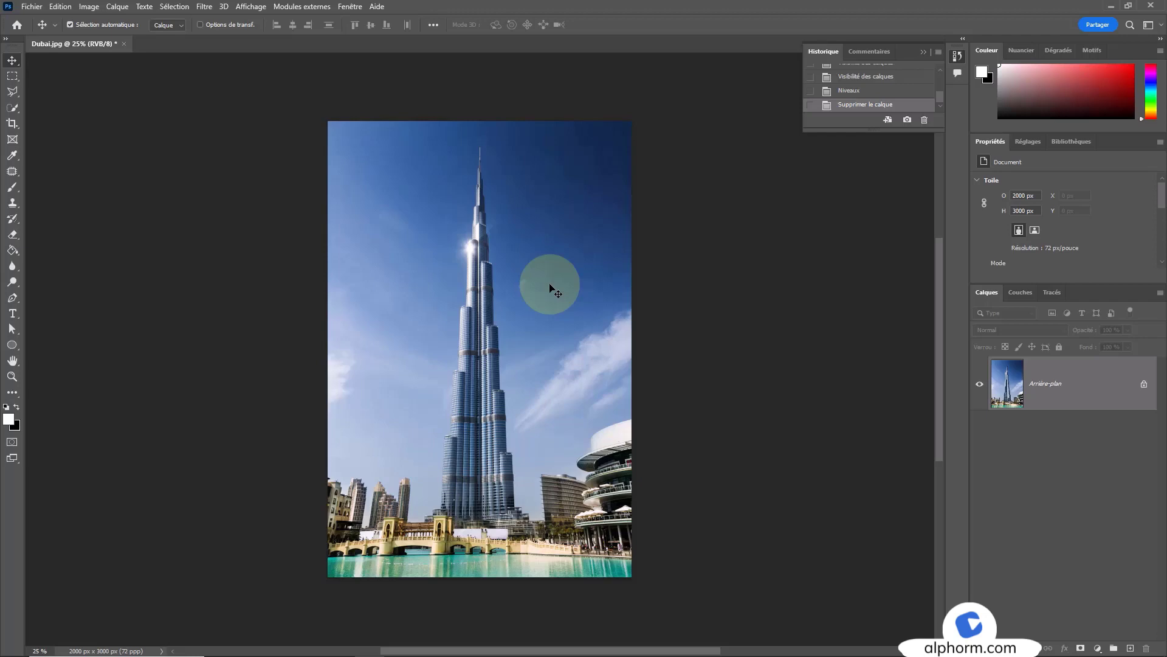
{"action": "right_click", "coordinate": [1083, 393]}
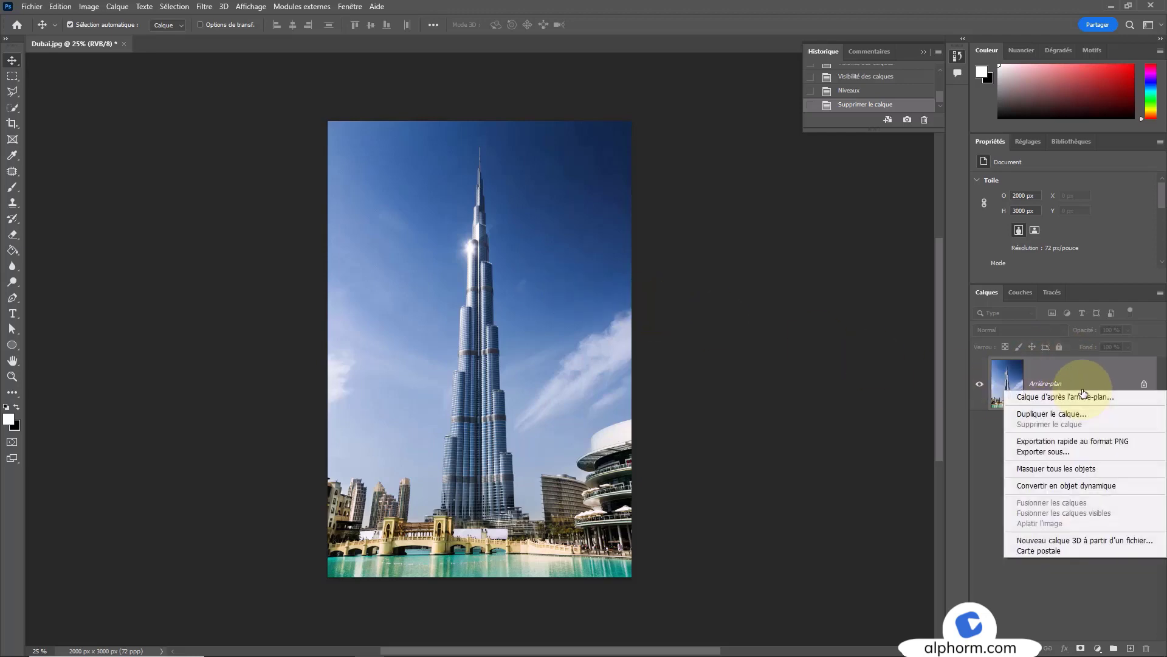
{"action": "left_click", "coordinate": [1075, 487]}
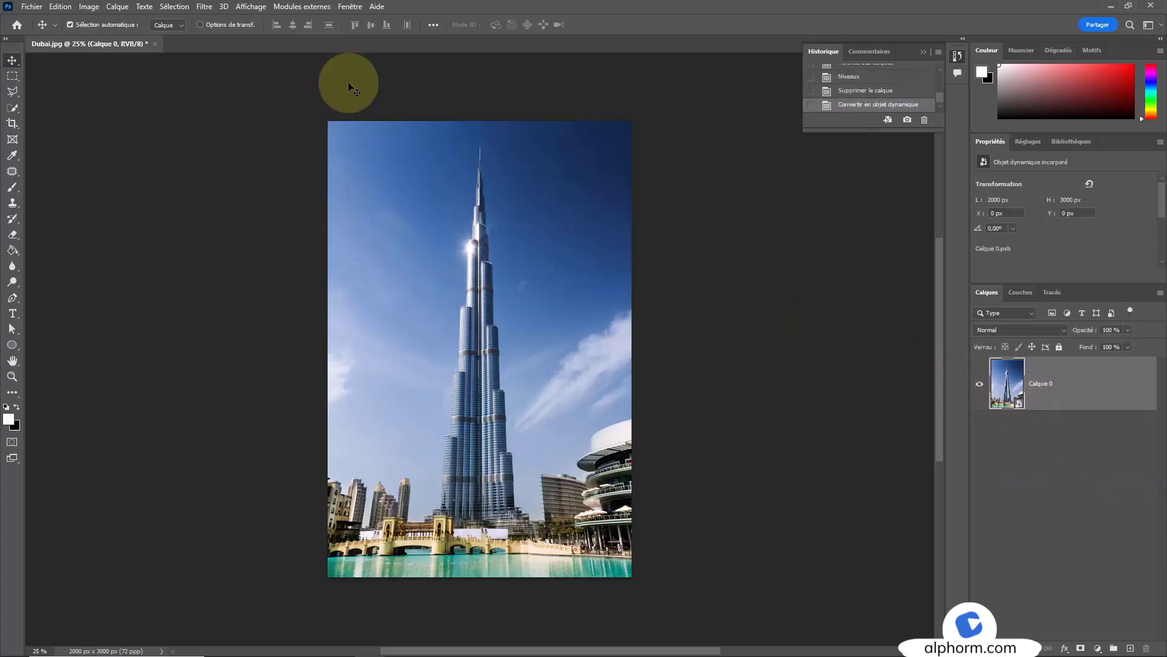
- Select the sky and apply a Niveaux smart filter with midtones at about 1,84
{"action": "left_click", "coordinate": [175, 7]}
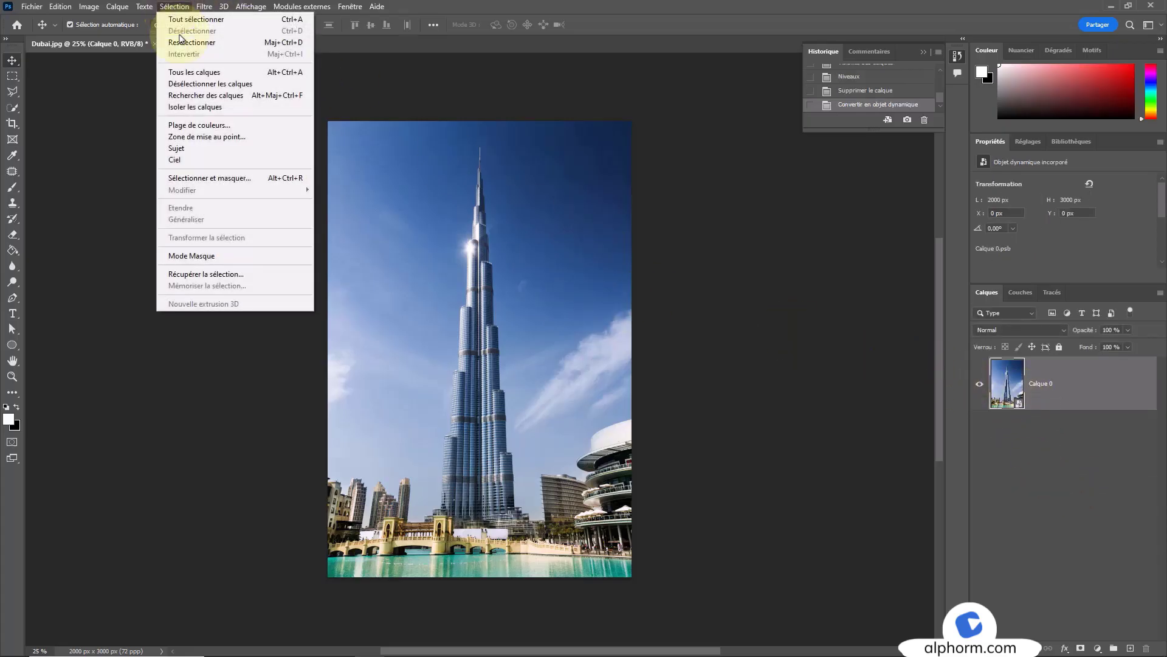
{"action": "left_click", "coordinate": [196, 161]}
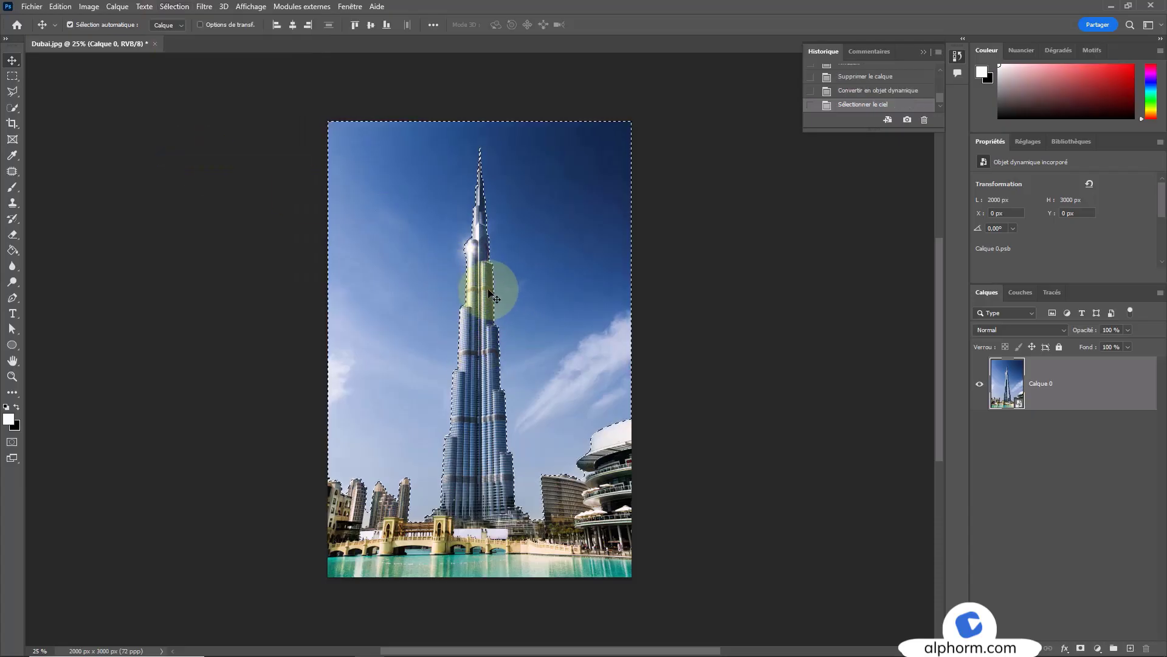
{"action": "left_click", "coordinate": [98, 8]}
{"action": "mouse_move", "coordinate": [102, 37]}
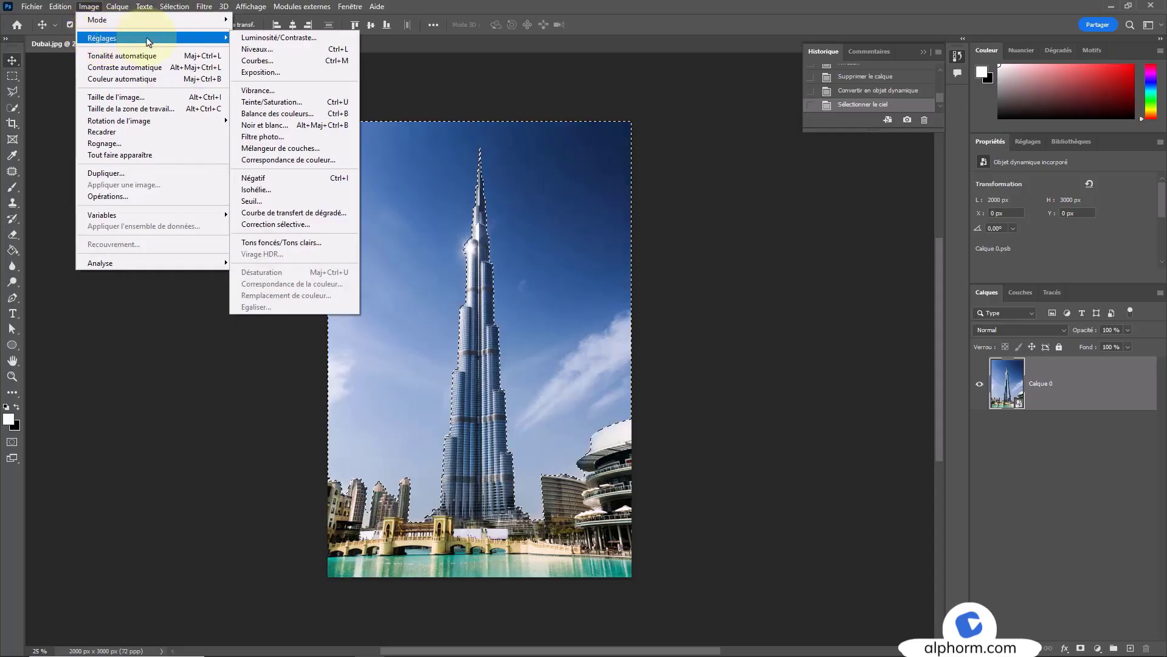
{"action": "left_click", "coordinate": [286, 50]}
{"action": "left_click_drag", "start_coordinate": [541, 122], "coordinate": [767, 175]}
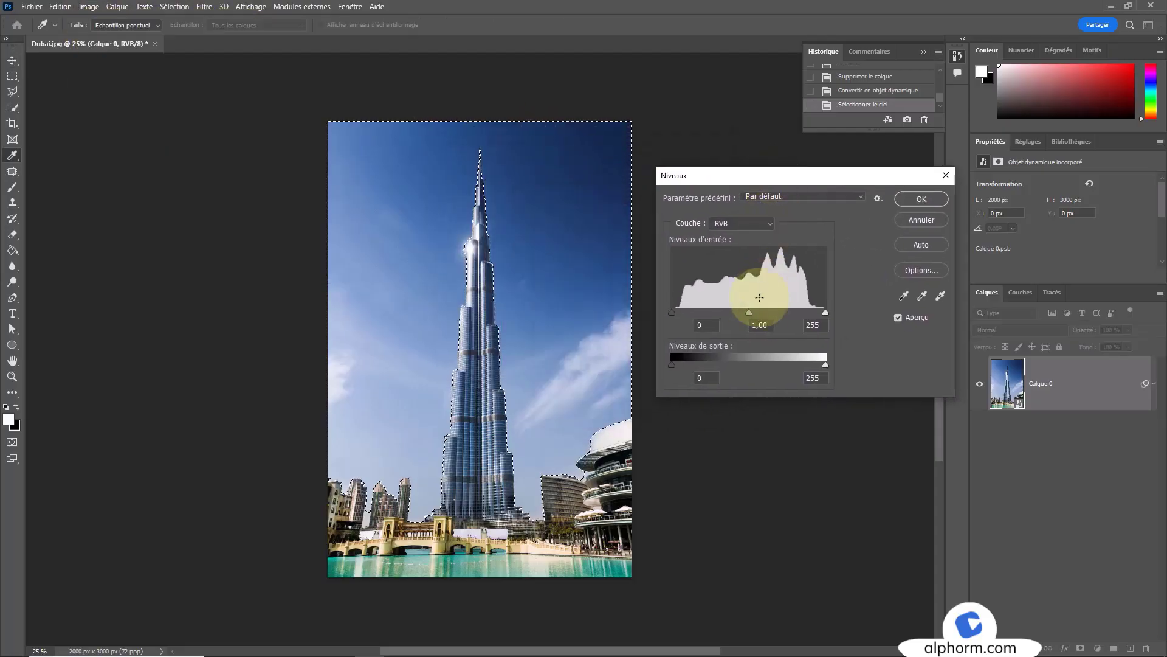
{"action": "left_click_drag", "start_coordinate": [749, 313], "coordinate": [715, 313]}
{"action": "left_click", "coordinate": [921, 200]}
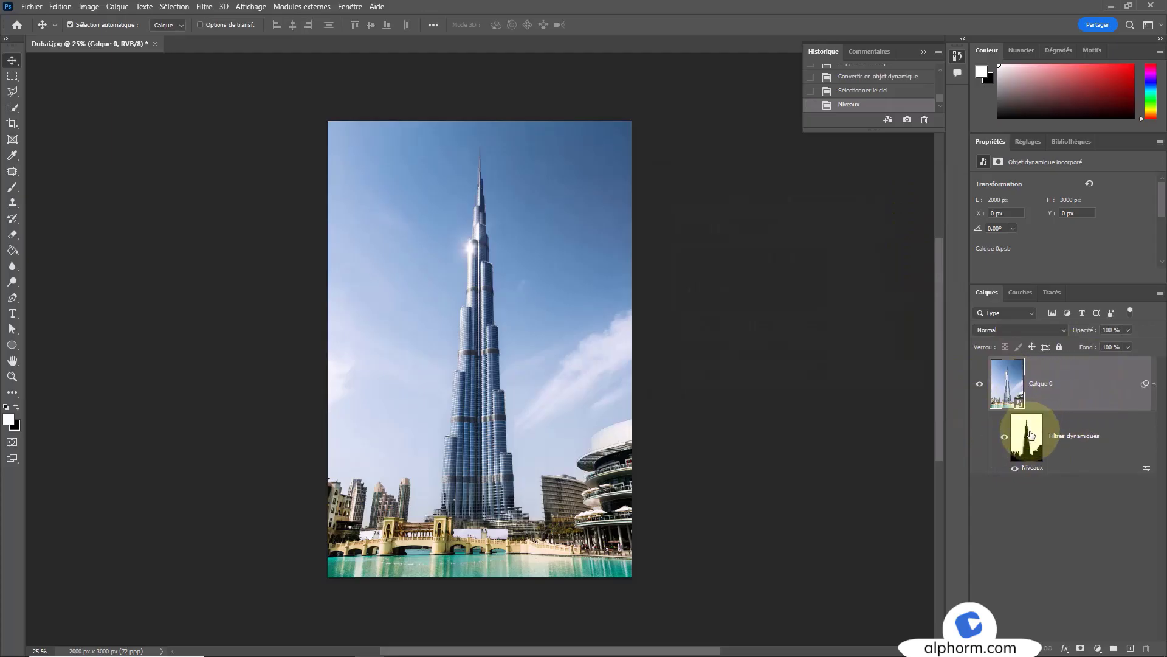
- Reconfirm the Niveaux smart filter settings, then undo back to the original Arrière-plan photo
{"action": "left_click", "coordinate": [1031, 434]}
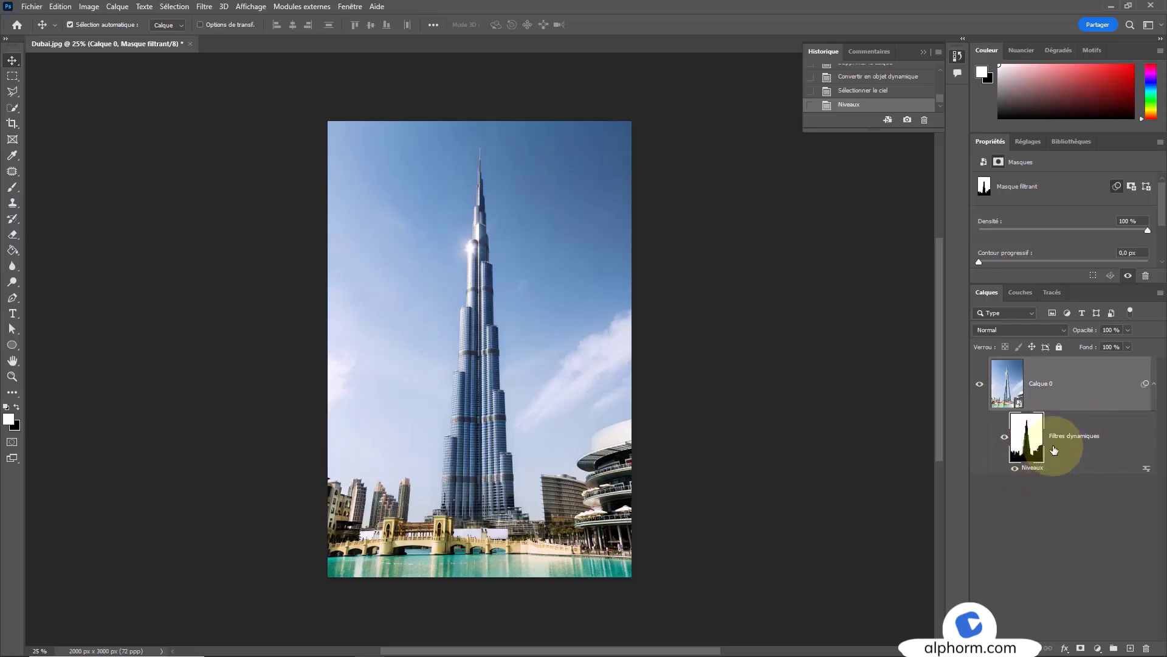
{"action": "double_click", "coordinate": [1036, 472]}
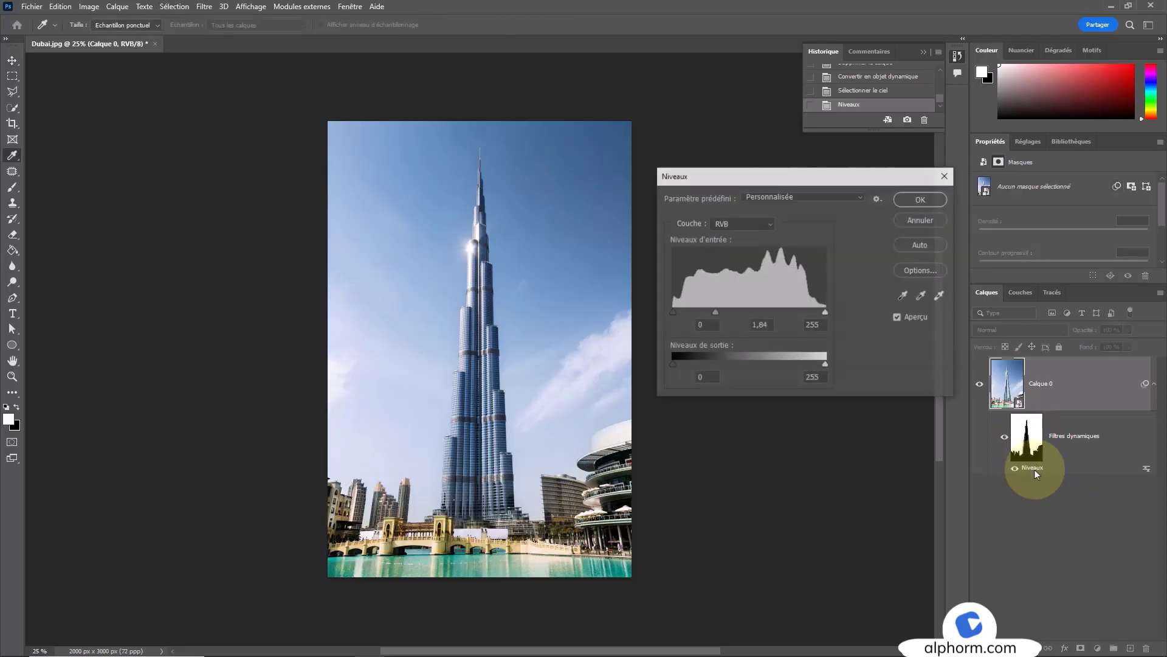
{"action": "left_click", "coordinate": [902, 201]}
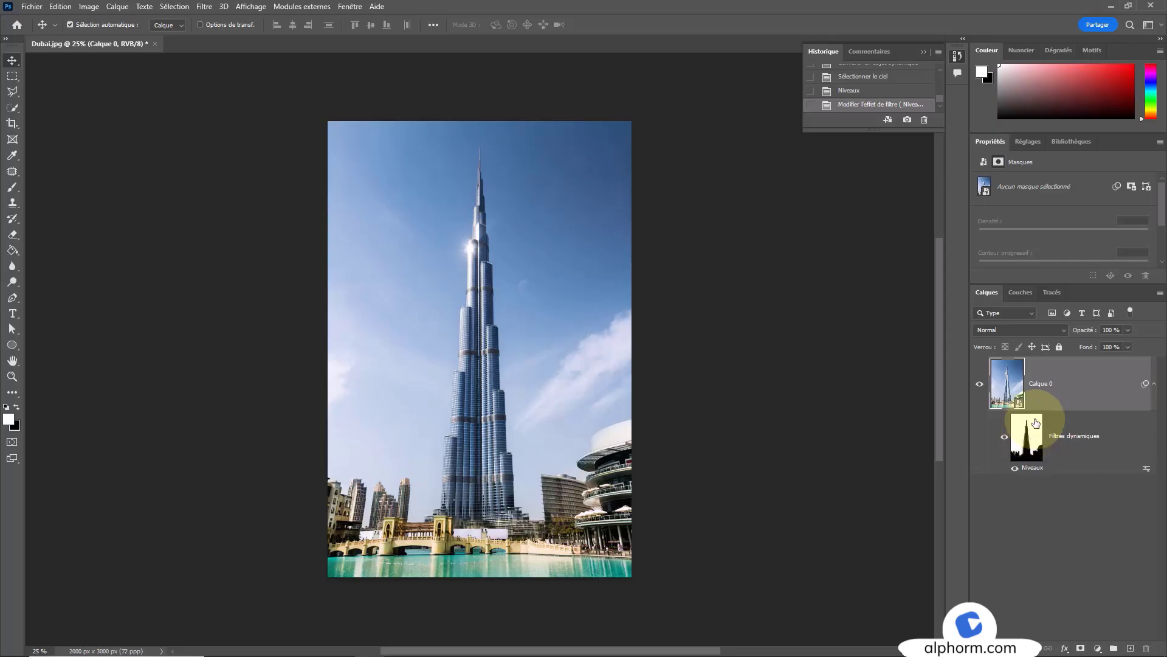
{"action": "key", "text": "ctrl+alt+z"}
{"action": "key", "text": "ctrl+alt+z"}
{"action": "key", "text": "ctrl+alt+z"}
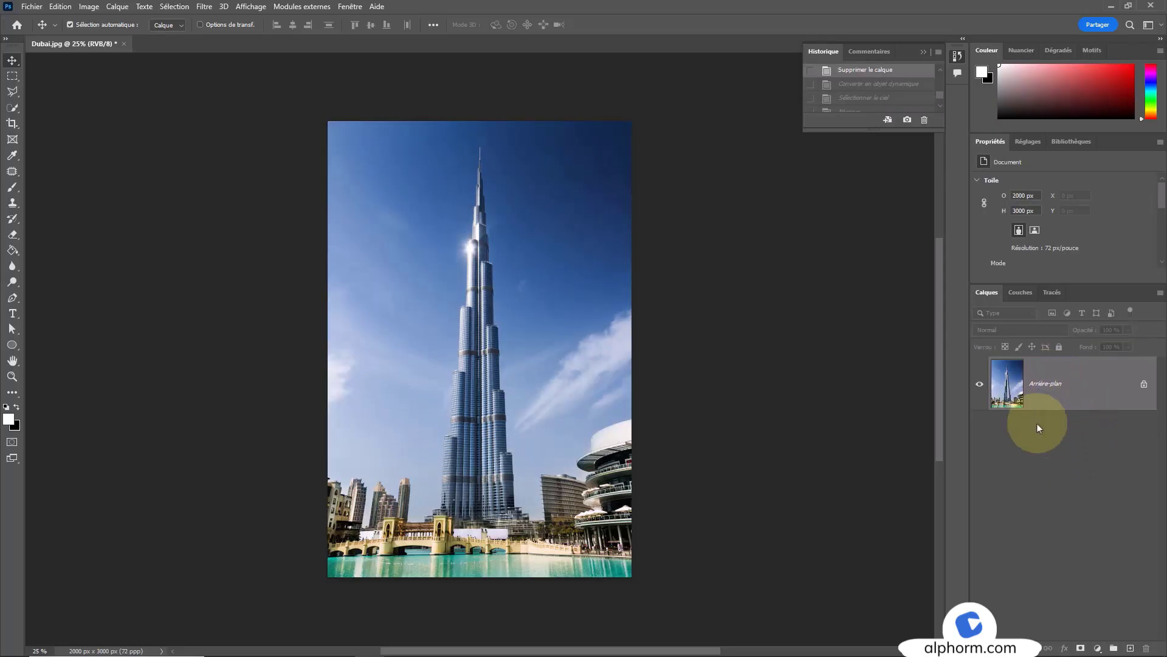
- Add a Levels adjustment layer, then undo it
{"action": "left_click", "coordinate": [1098, 649]}
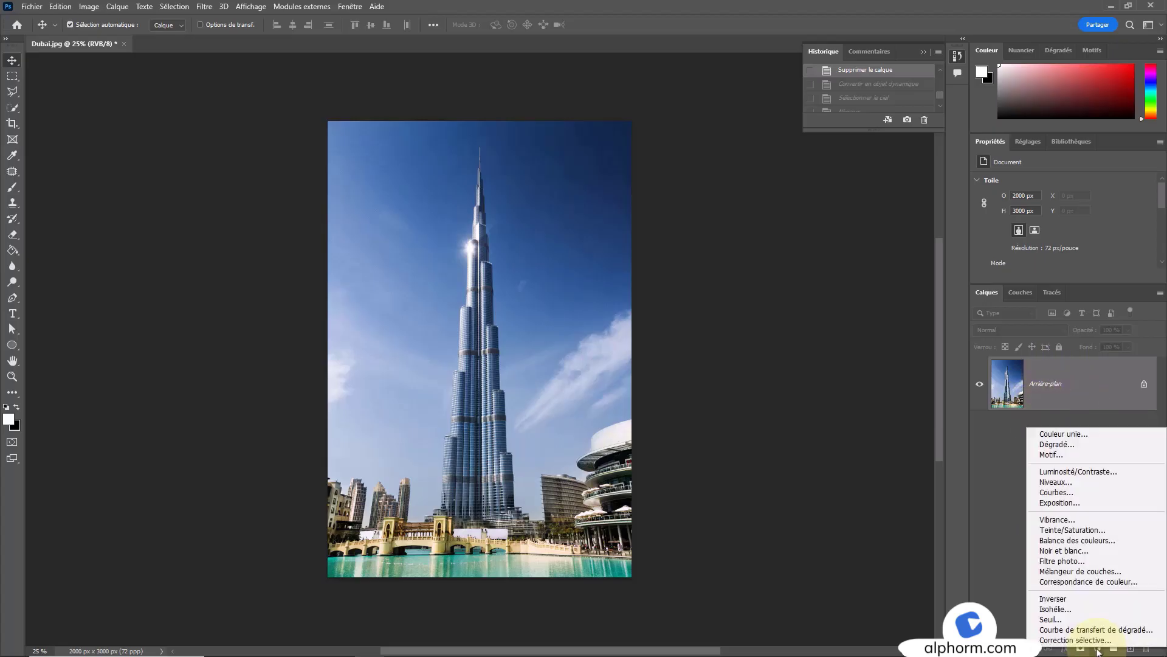
{"action": "left_click", "coordinate": [1071, 483]}
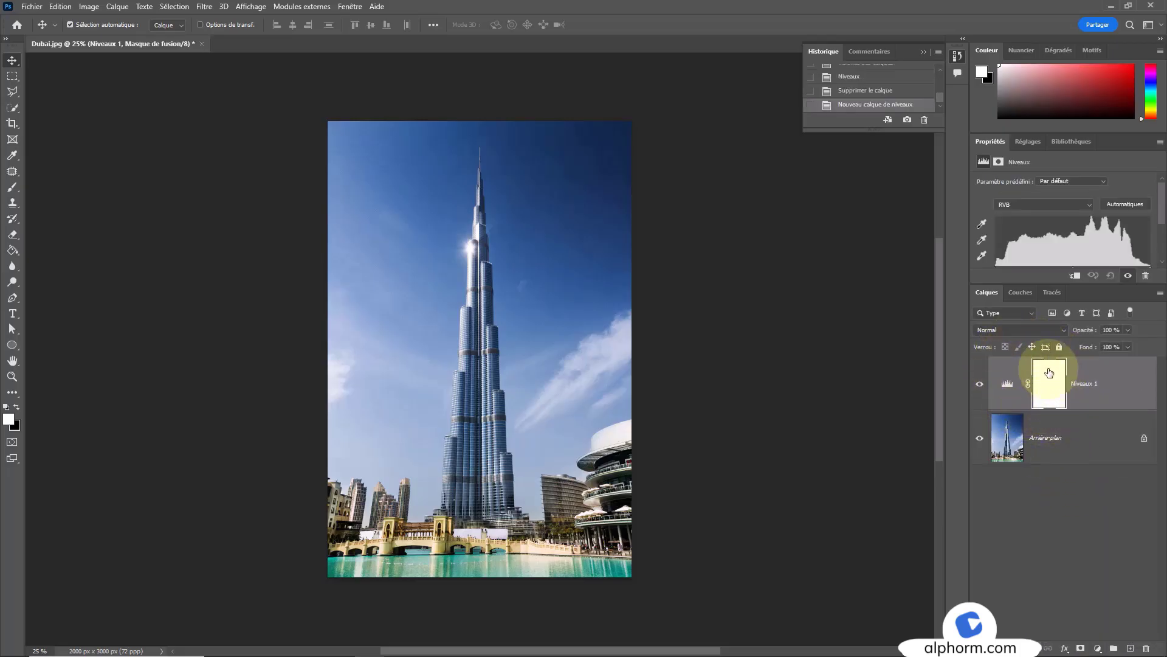
{"action": "key", "text": "ctrl+z"}
- Select the sky and add a Niveaux 1 Levels adjustment layer masked to it
{"action": "left_click", "coordinate": [174, 7]}
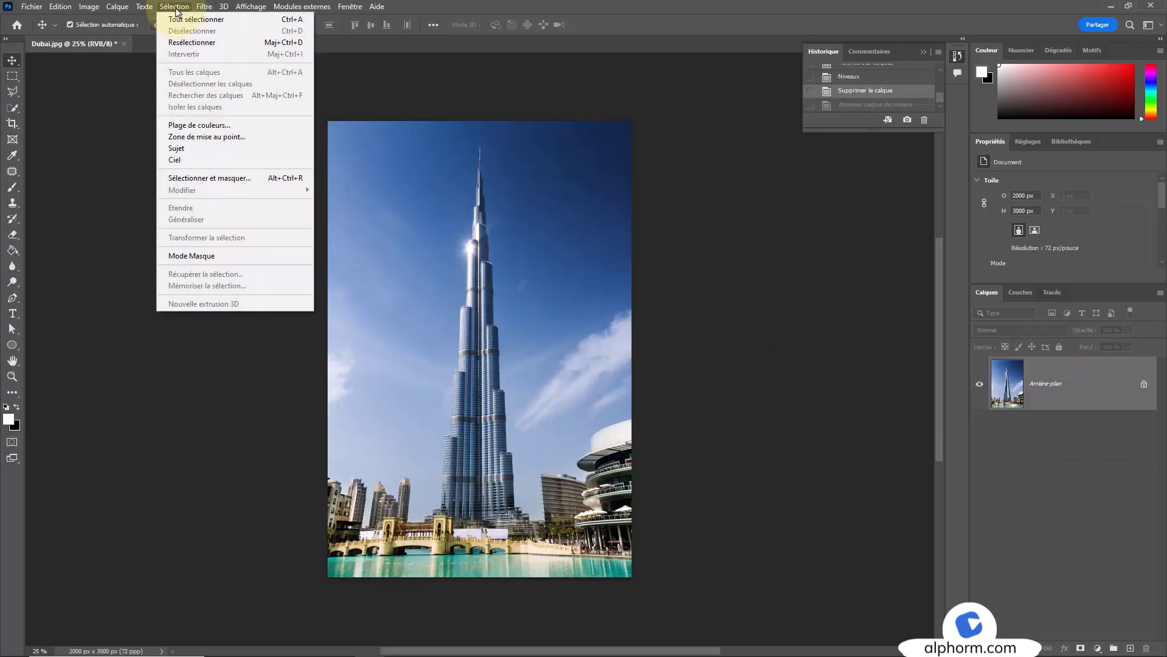
{"action": "left_click", "coordinate": [367, 224]}
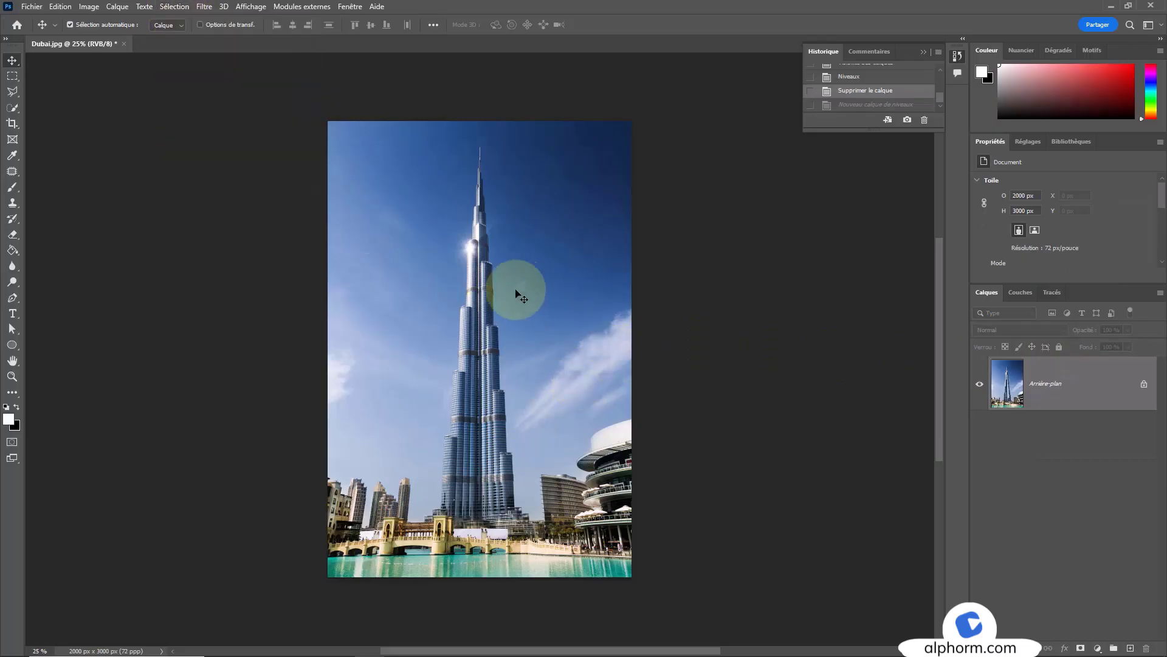
{"action": "left_click", "coordinate": [179, 9]}
{"action": "left_click", "coordinate": [190, 155]}
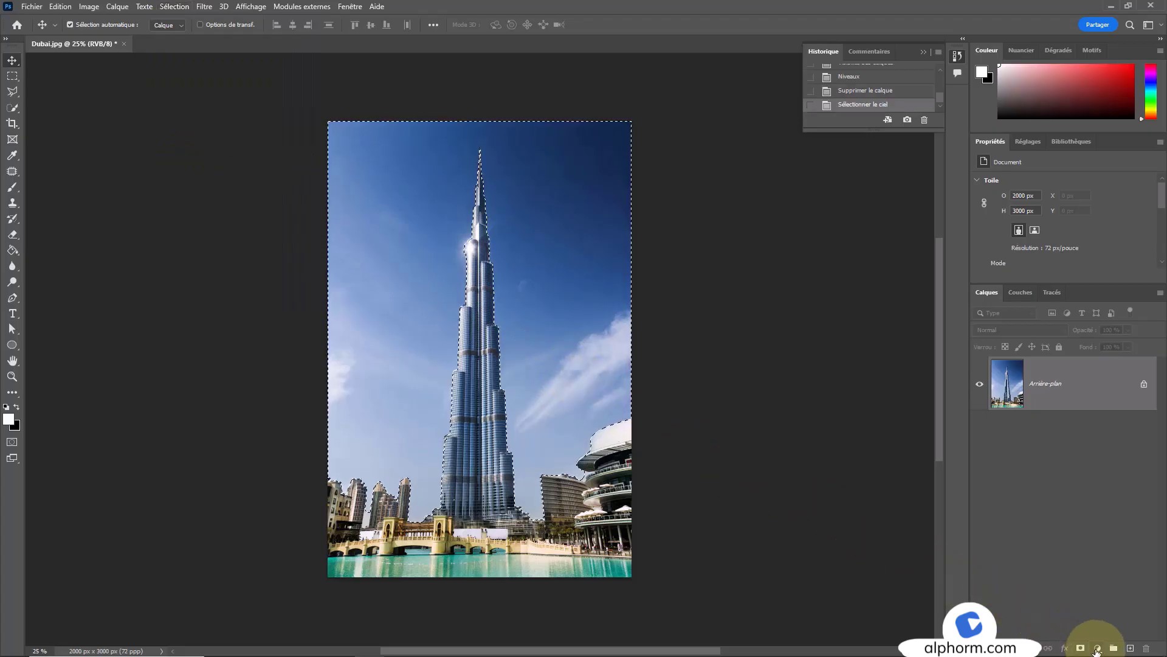
{"action": "left_click", "coordinate": [1097, 650]}
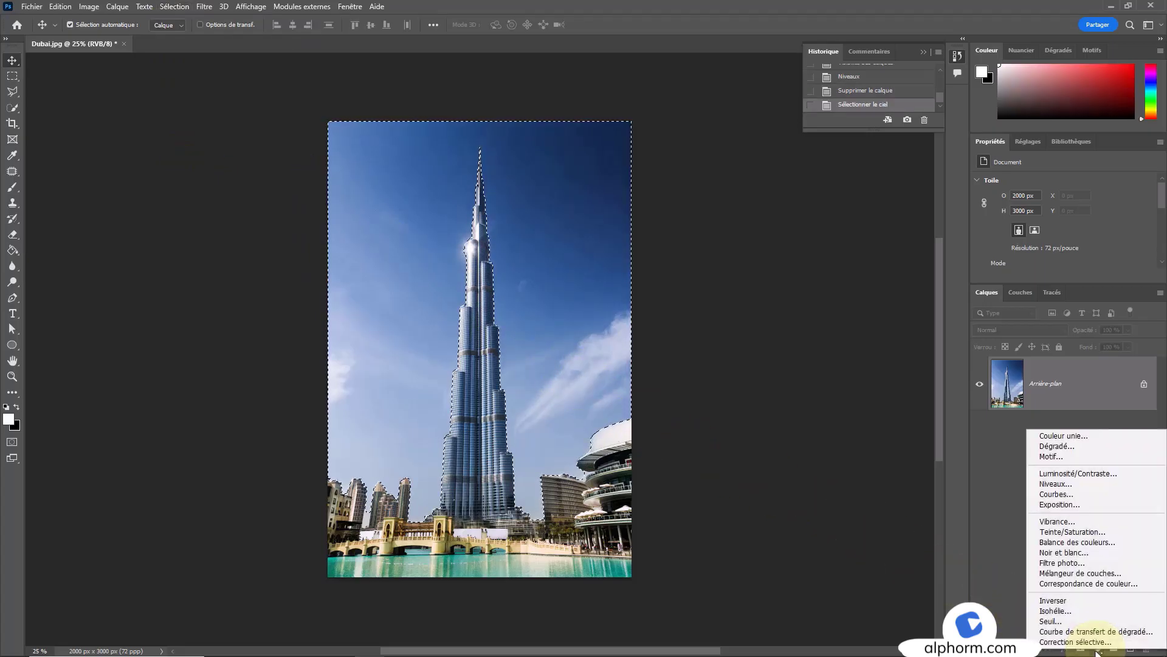
{"action": "left_click", "coordinate": [1089, 488]}
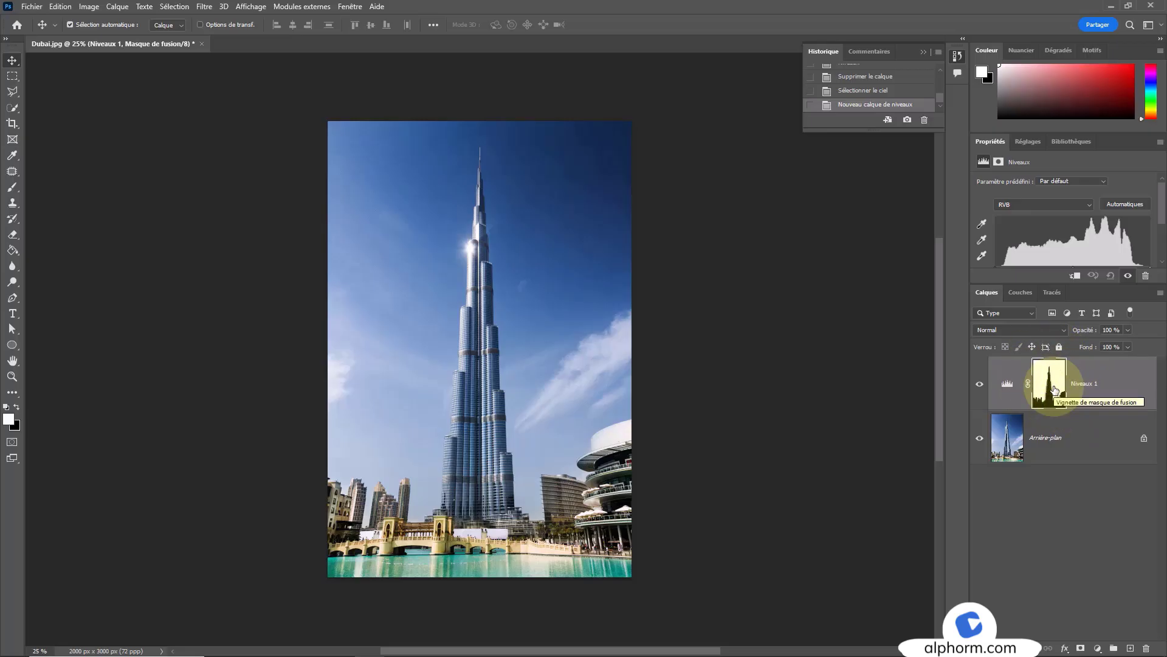
- Raise the Niveaux 1 midtone input to about 1,85 to lighten the masked sky
{"action": "left_click", "coordinate": [1008, 382]}
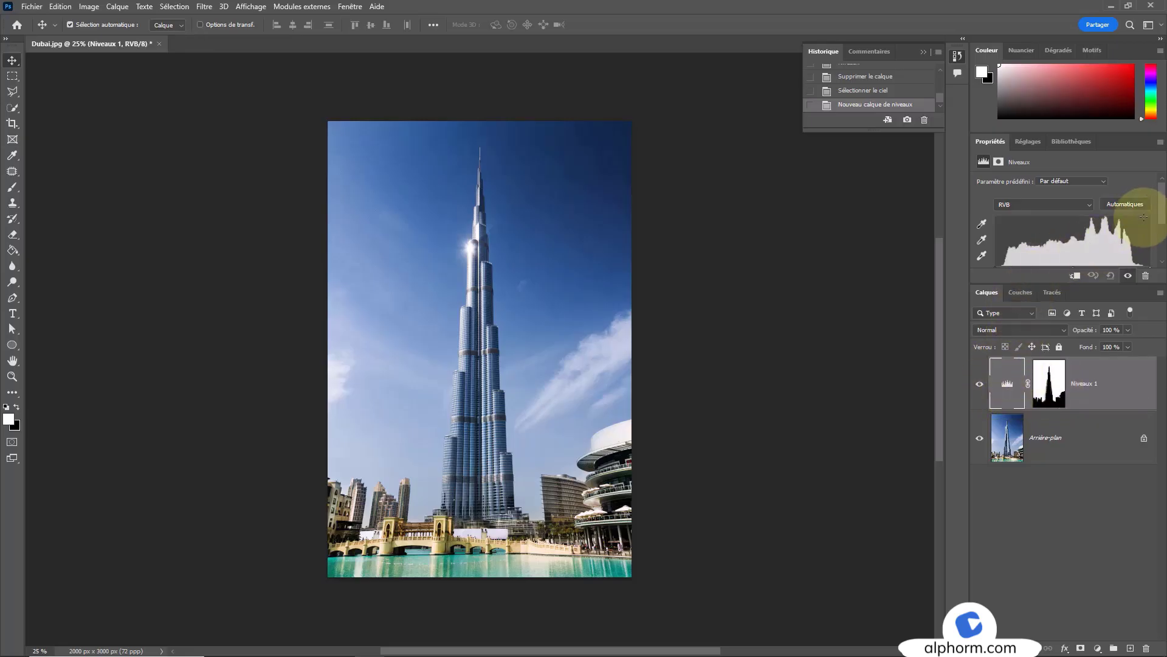
{"action": "scroll", "coordinate": [1143, 217], "scroll_direction": "down", "scroll_amount": 2}
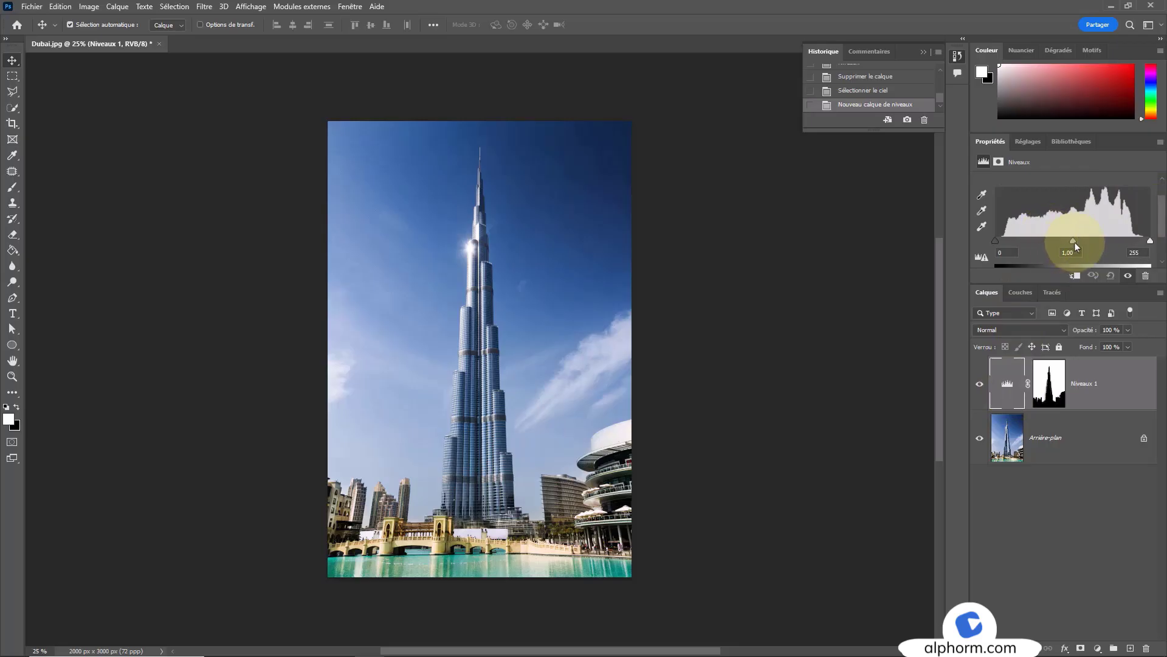
{"action": "left_click_drag", "start_coordinate": [1075, 241], "coordinate": [1038, 240]}
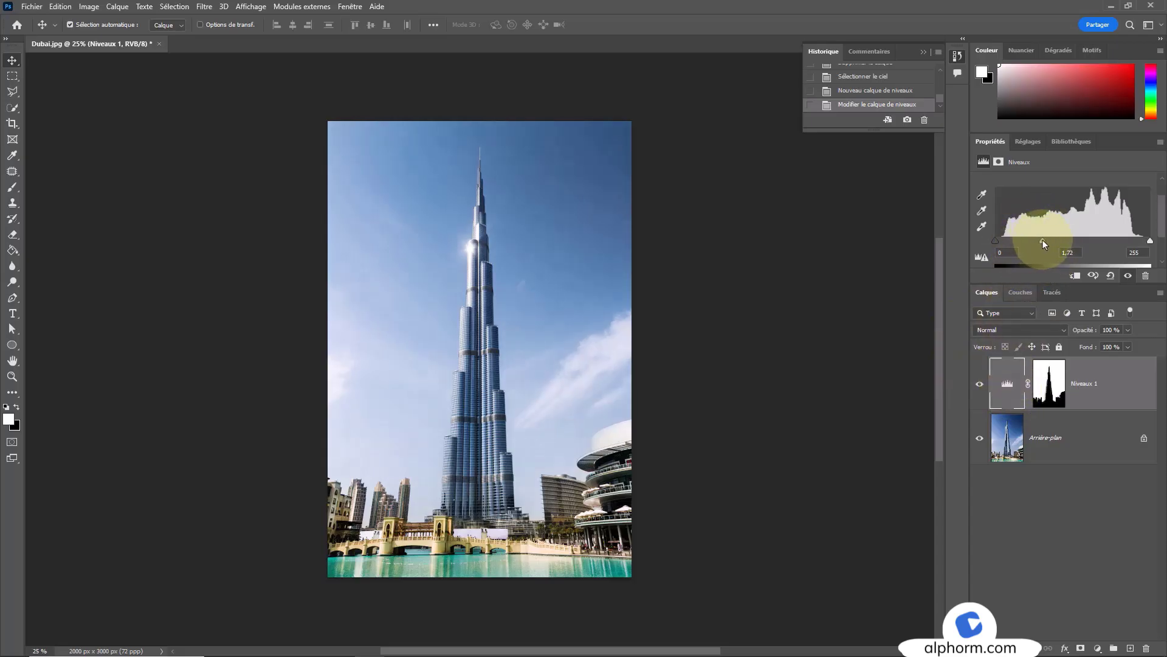
{"action": "left_click", "coordinate": [1042, 386]}
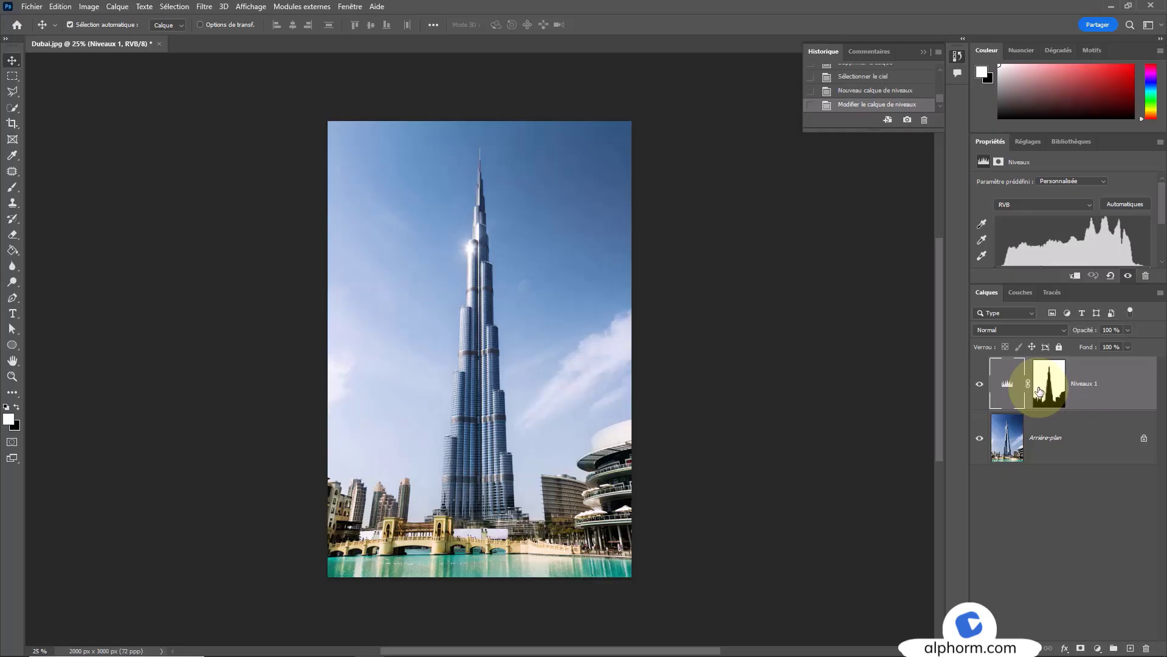
- Open the Image menu and close it without choosing a command
{"action": "left_click", "coordinate": [89, 7]}
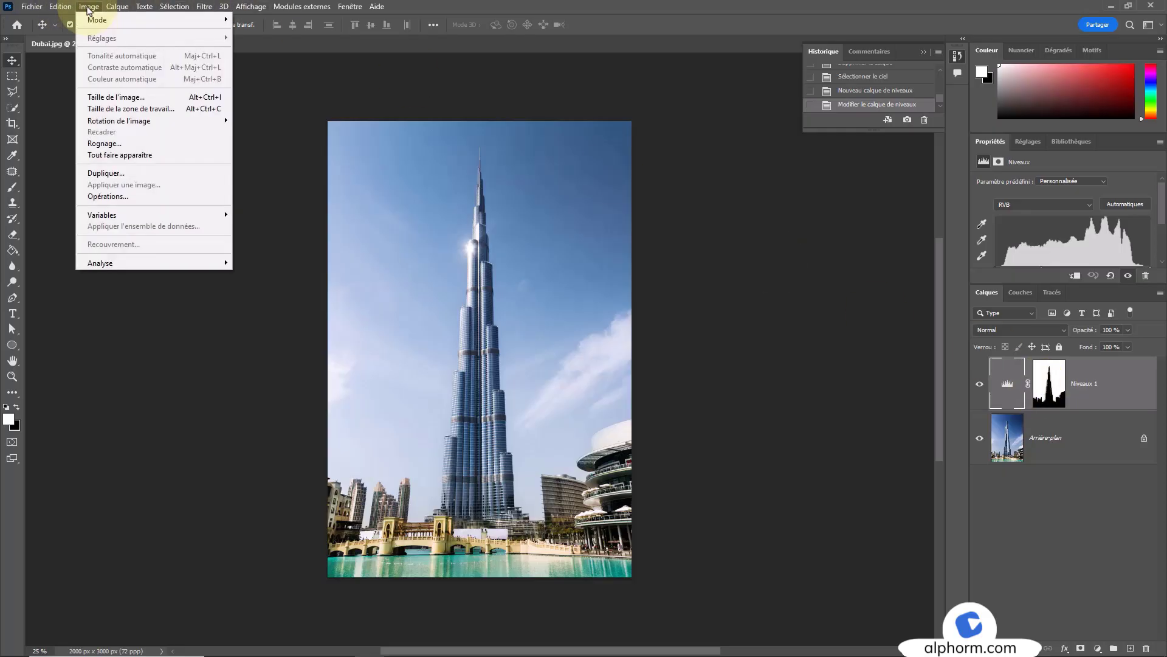
{"action": "left_click", "coordinate": [257, 43]}
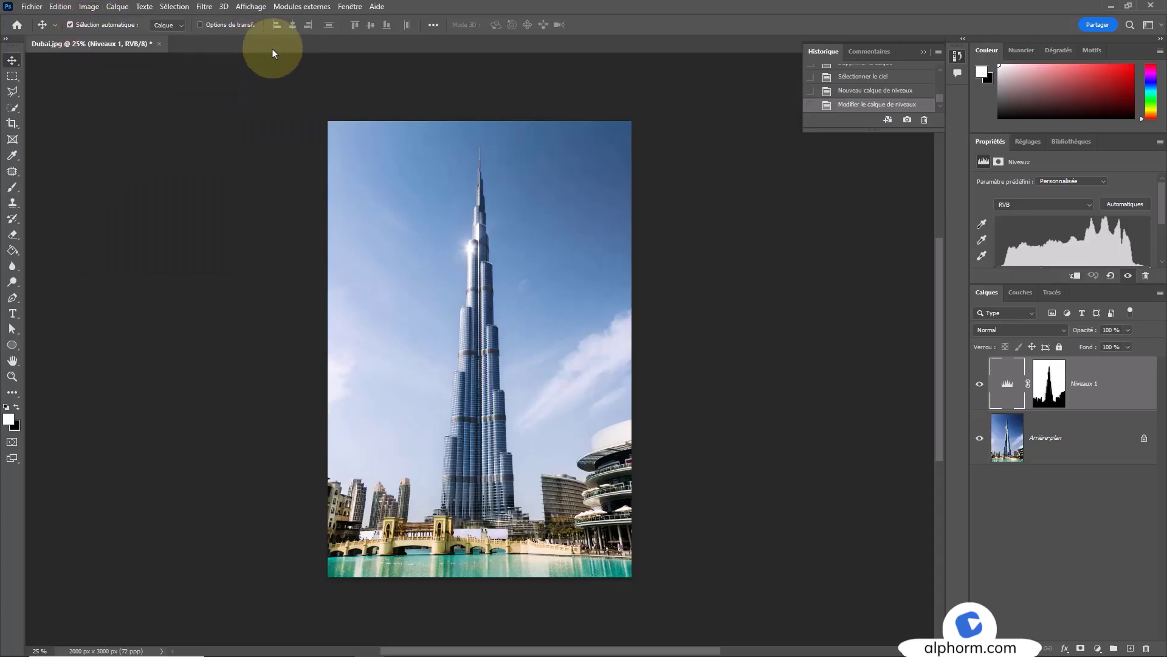